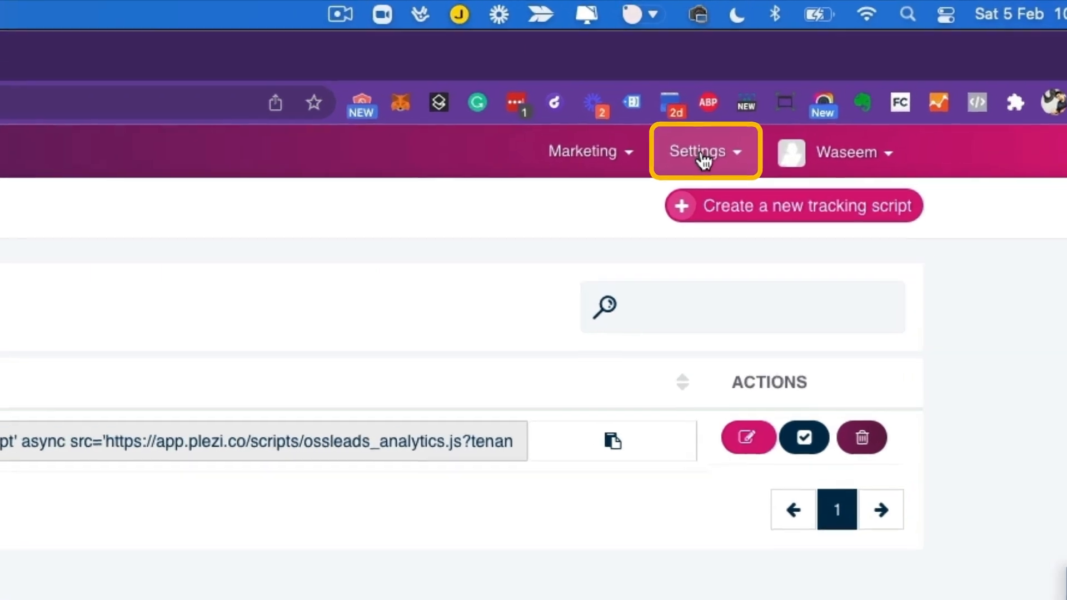
left_click(835, 94)
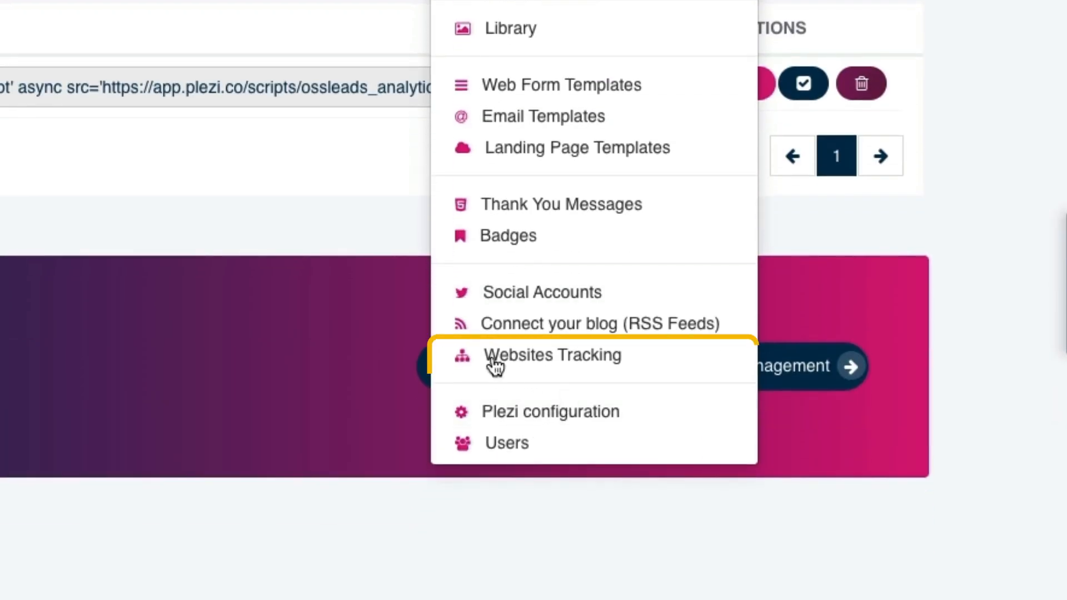
left_click(567, 363)
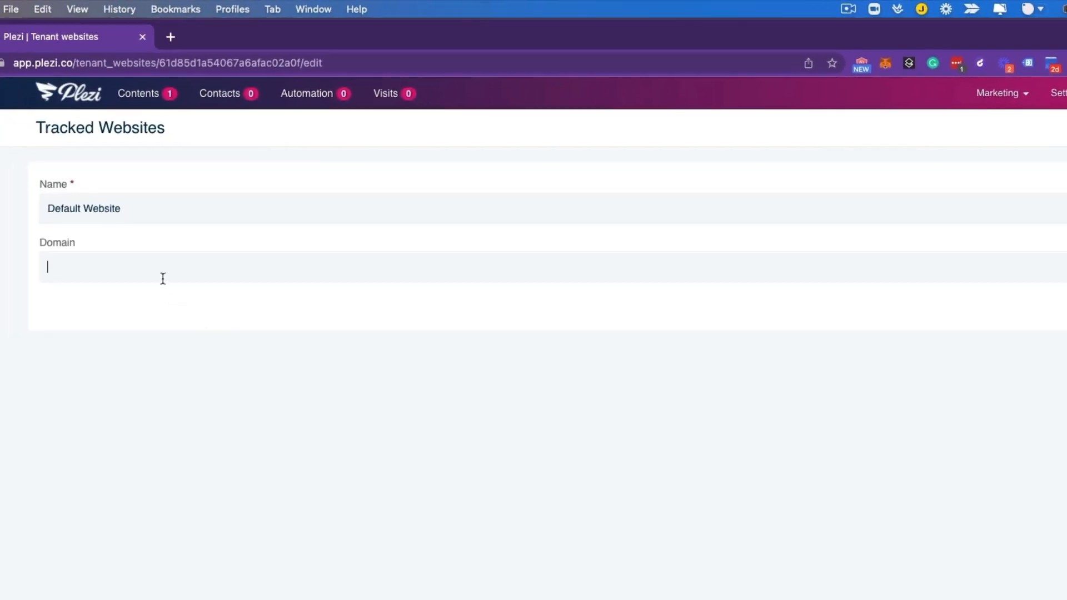
left_click(163, 277)
type("www.apexure.com")
left_click(934, 230)
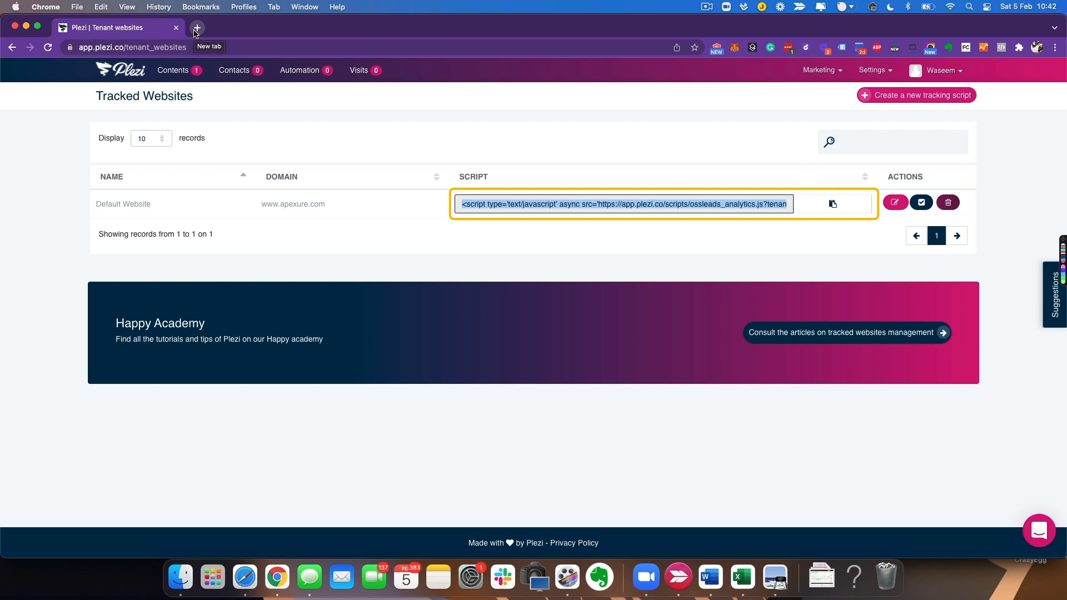
left_click(195, 32)
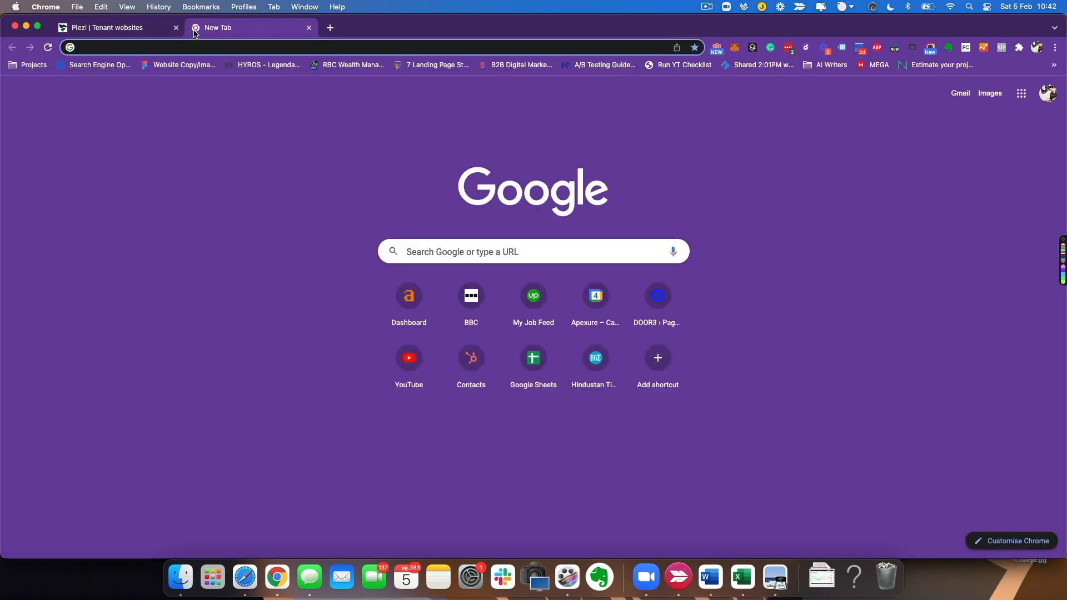
type("ag")
key("super+a")
type("google tag manager")
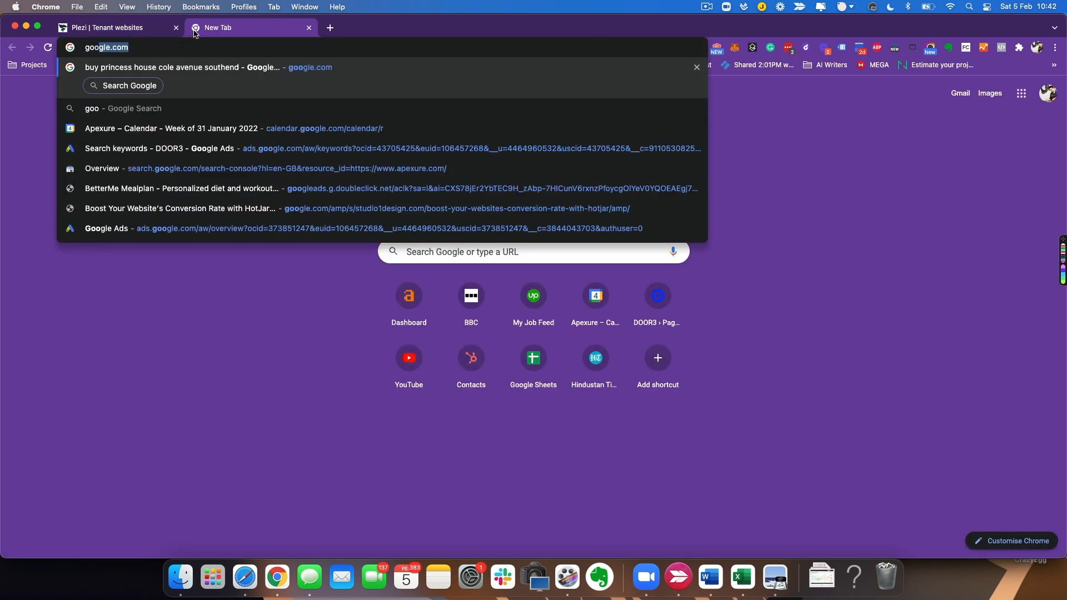
left_click(250, 132)
left_click(231, 373)
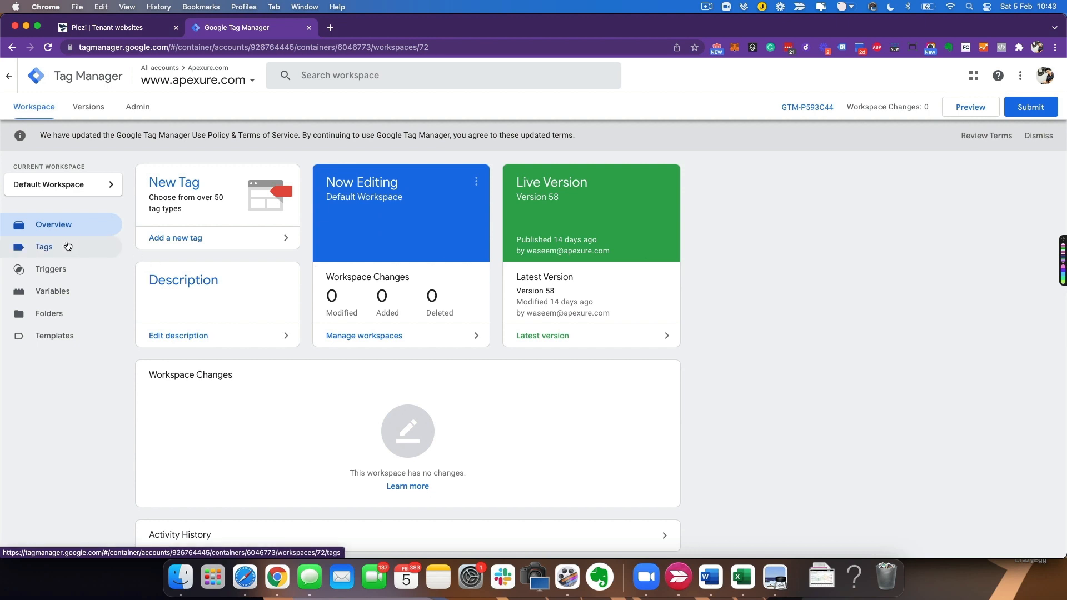
Create a new tag of type Custom HTML and paste the Plezi tracking script as its HTML.
left_click(46, 247)
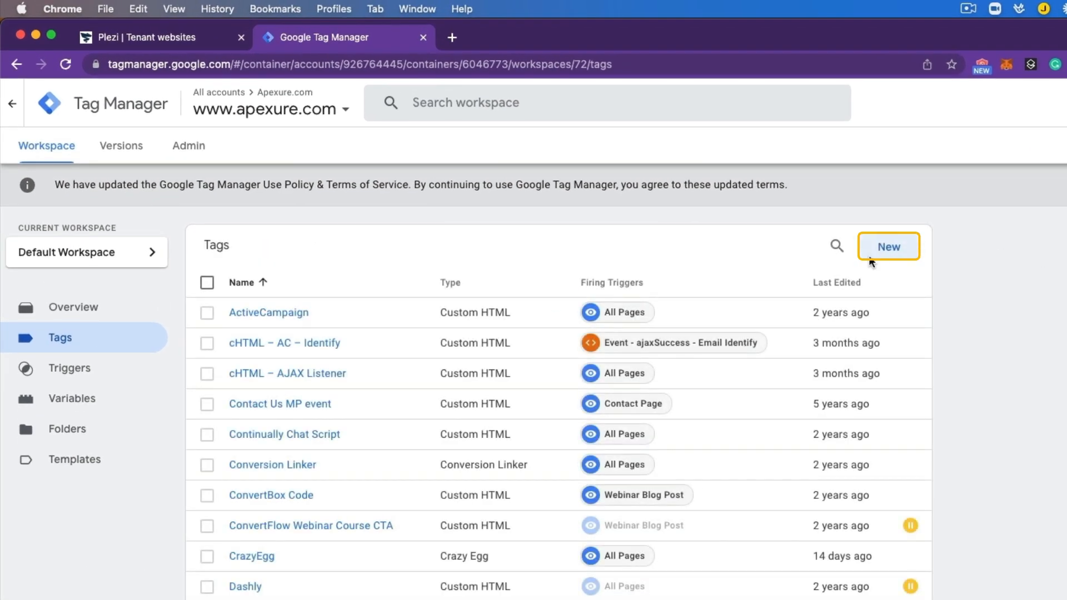
left_click(876, 249)
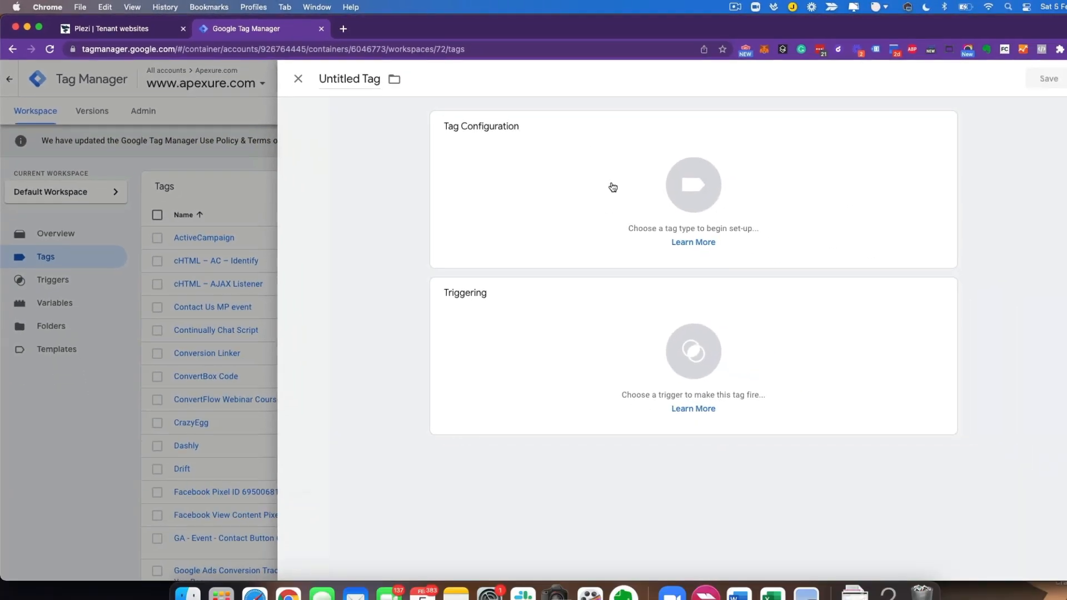
left_click(485, 168)
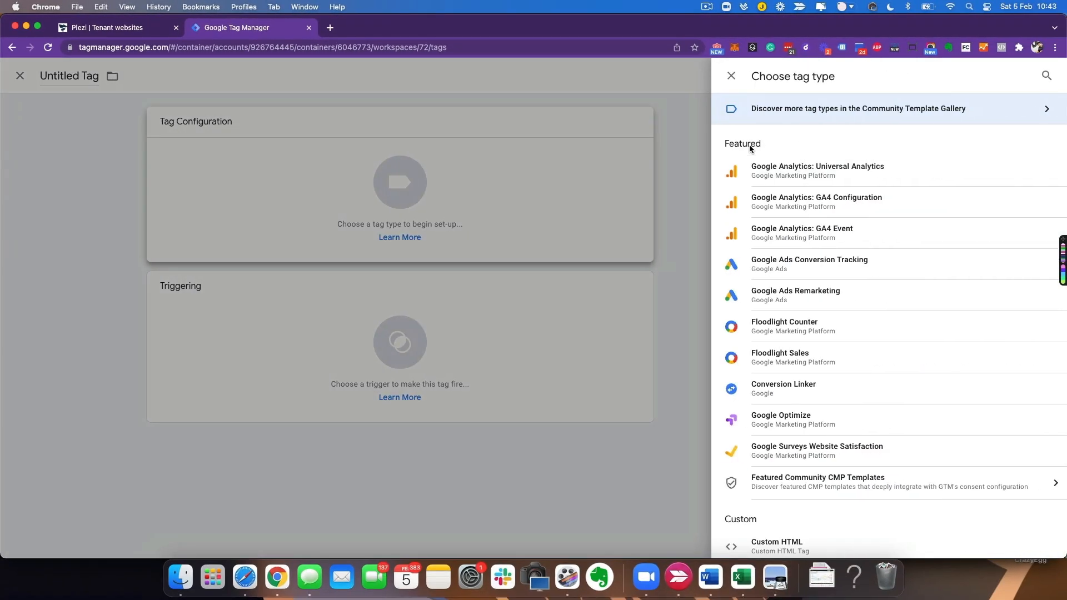
scroll(798, 478, "down", 2)
scroll(768, 462, "down", 1)
left_click(800, 425)
left_click(524, 280)
type("<script type='text/javascript' async src='https://app.plezi.co/scripts/ossleads_analytics.js?tenant=61d85d1854067a6afac0295f&tw=61d85d1a54067a6afac02a0f'></script>")
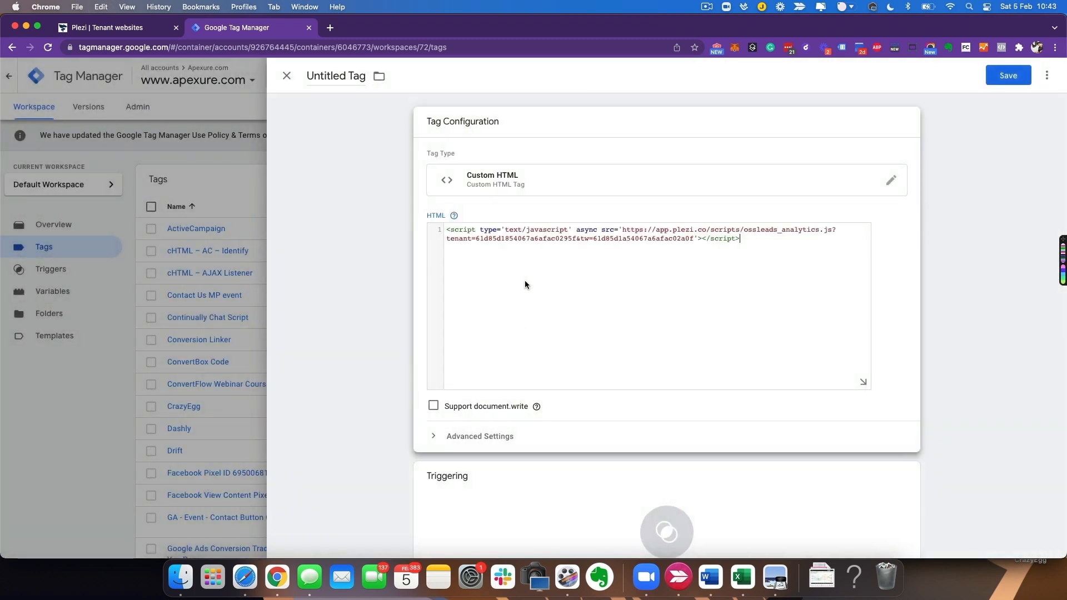
Name the tag "Plezi Tracking", assign the All Pages firing trigger and save it.
left_click(346, 77)
type("Plezi Tracking")
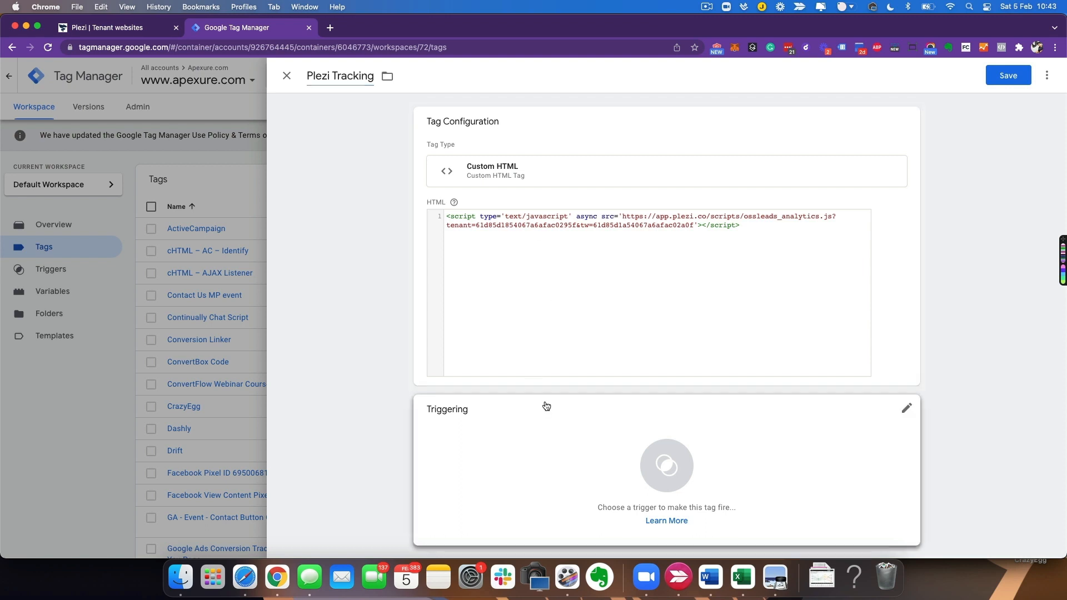
left_click(547, 406)
left_click(340, 130)
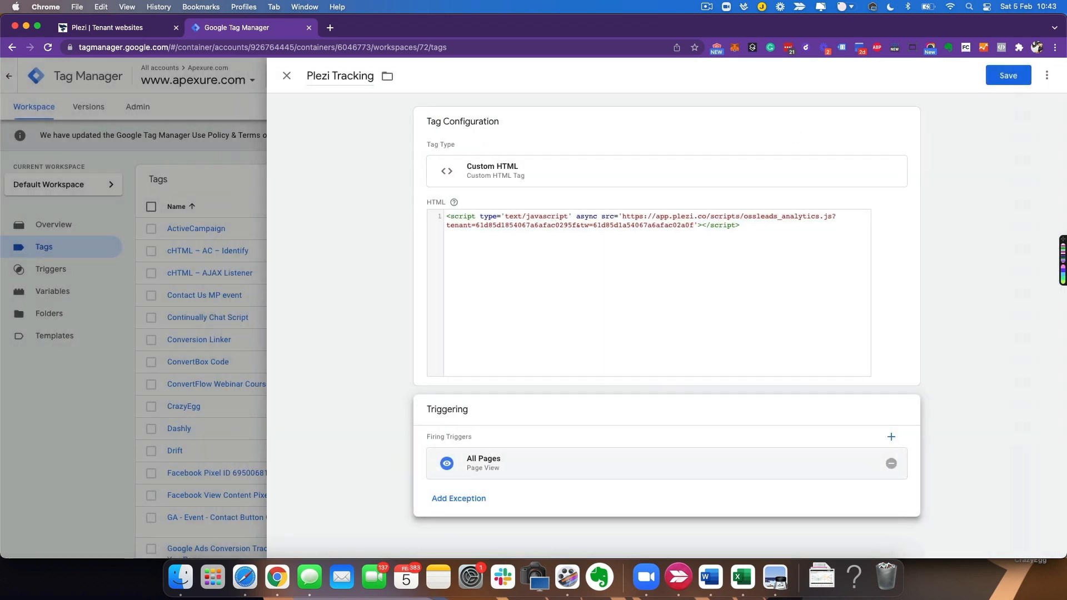
left_click(1008, 75)
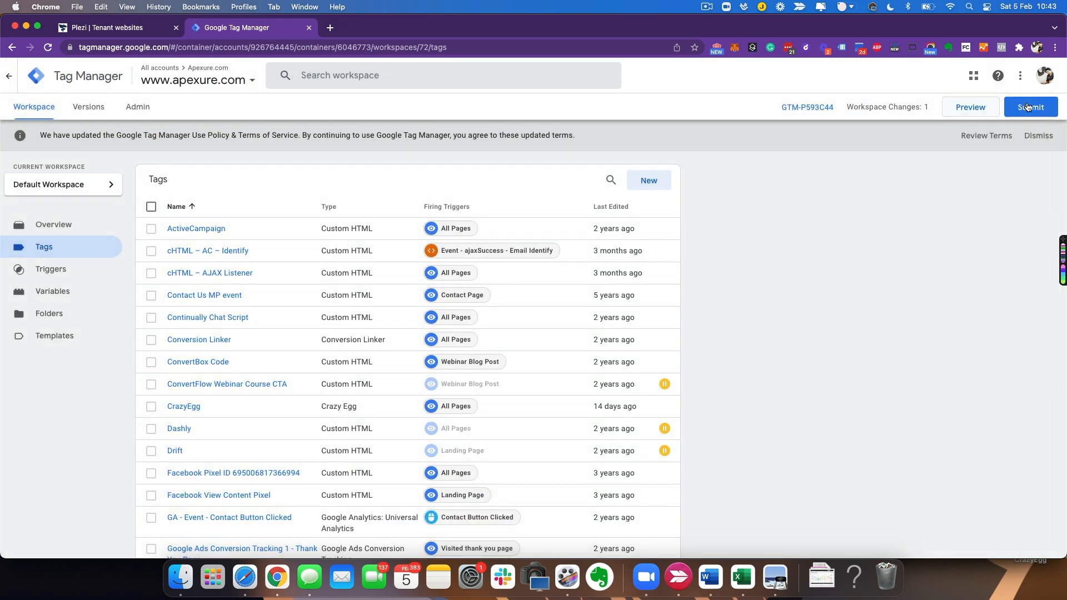
Submit the workspace changes and publish them live without a version name or description.
left_click(1029, 108)
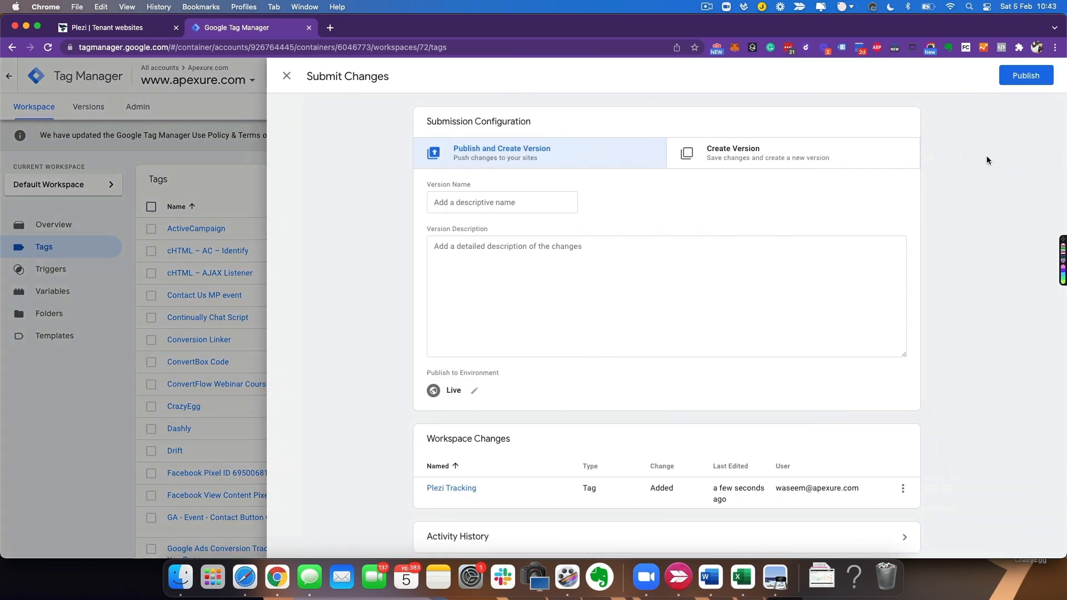
left_click(1035, 79)
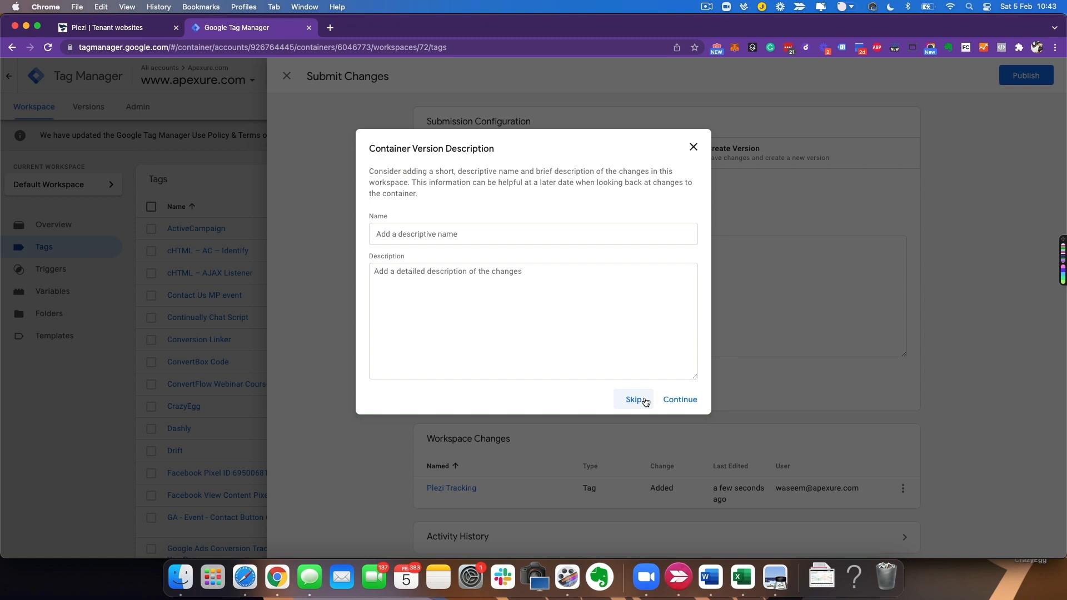
left_click(679, 399)
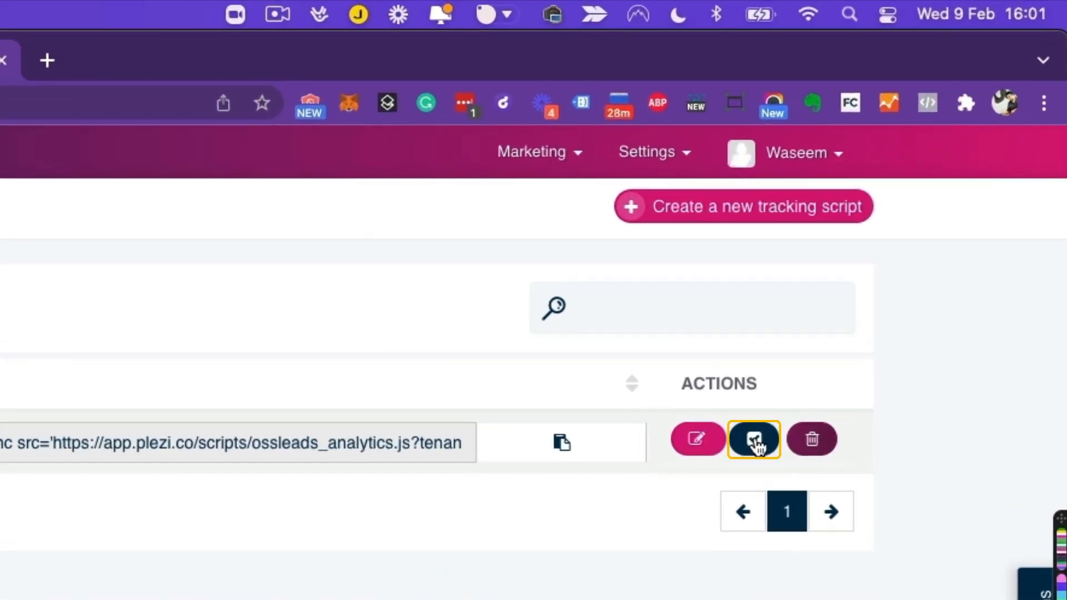
Switch to Plezi, check the default website's tracking script, and review the visit and lead reports on the dashboard.
left_click(922, 203)
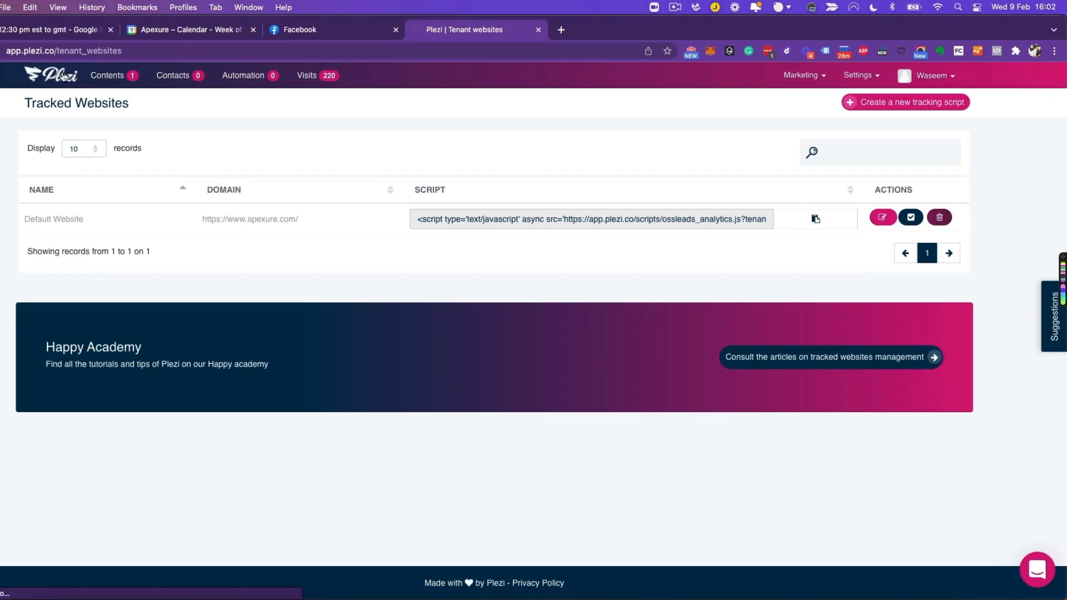
left_click(130, 70)
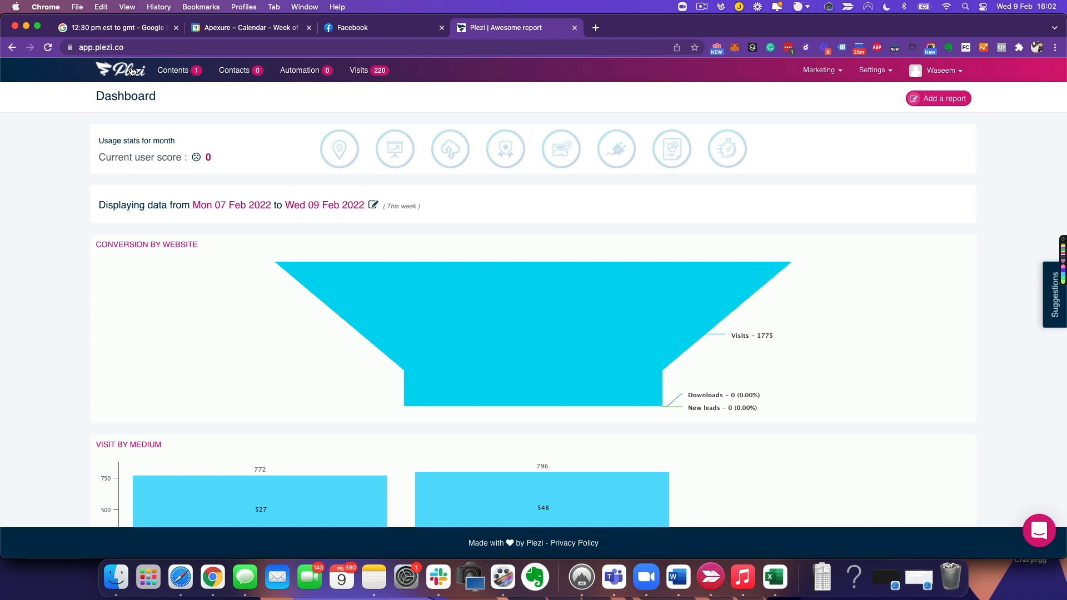
scroll(265, 256, "down", 7)
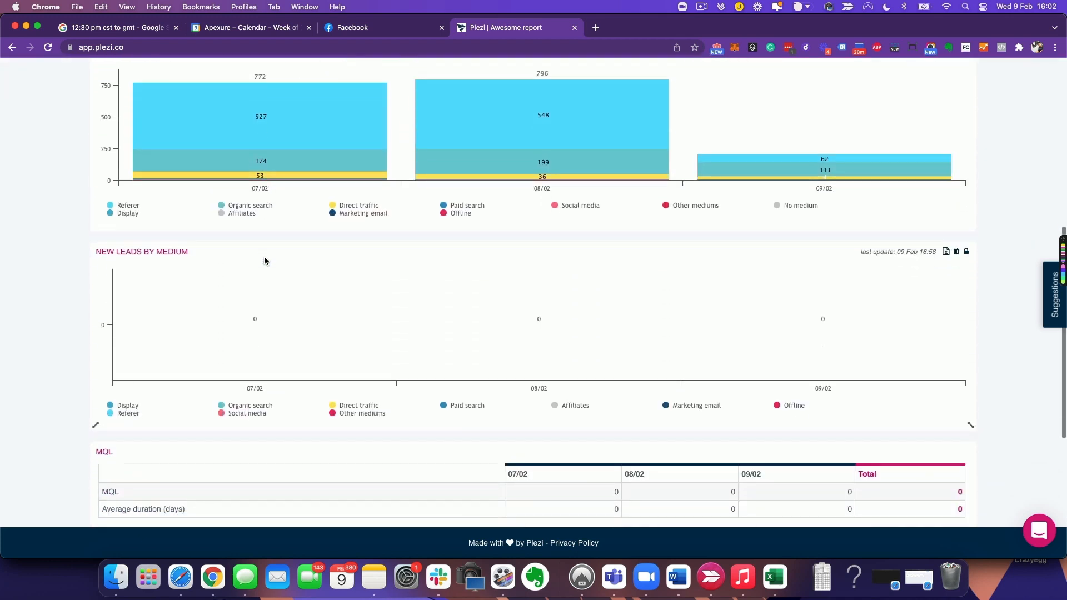
scroll(265, 259, "up", 7)
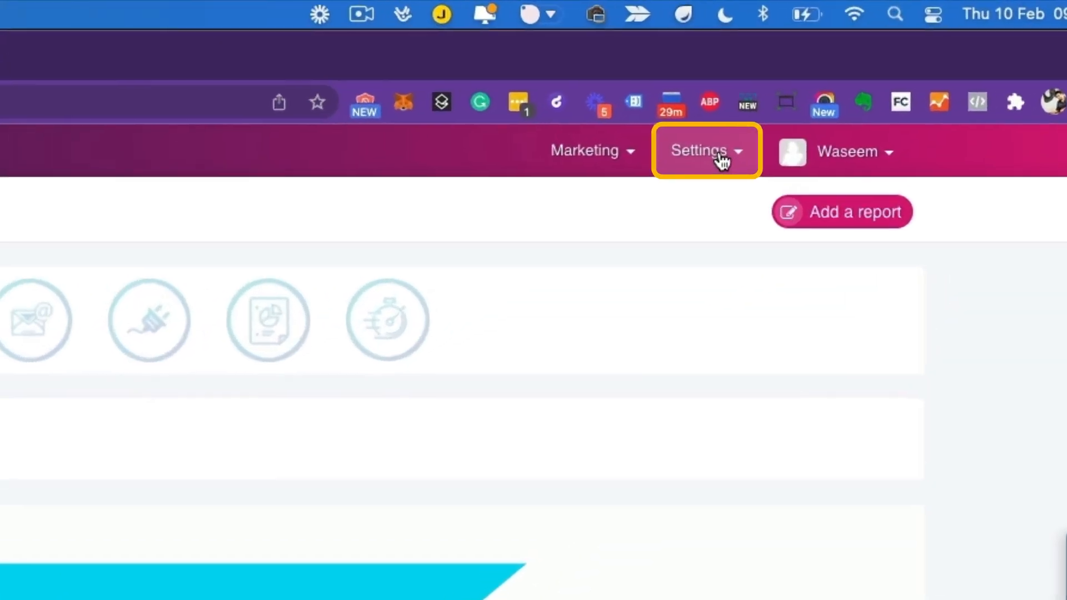
Link the Apexure Twitter account in the social accounts settings by authorizing Plezi App, and reopen the account connection options.
left_click(861, 74)
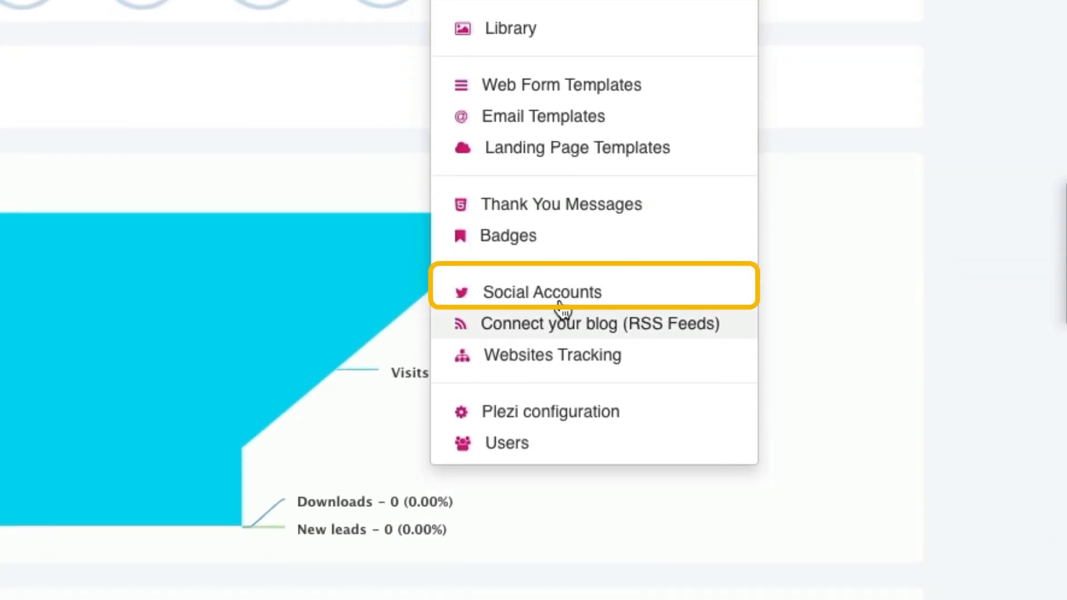
left_click(564, 309)
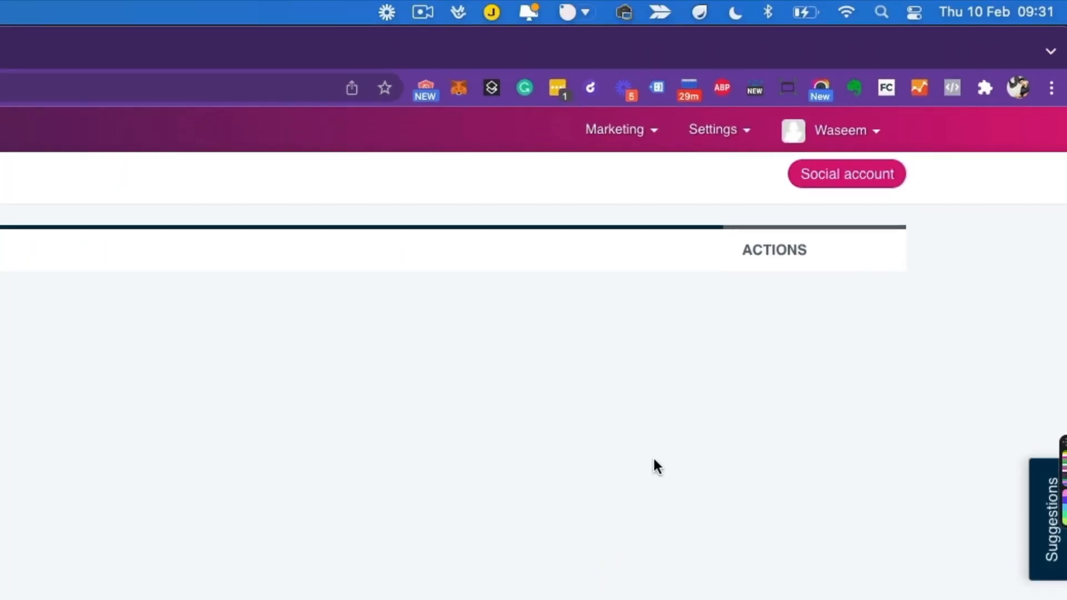
left_click(848, 175)
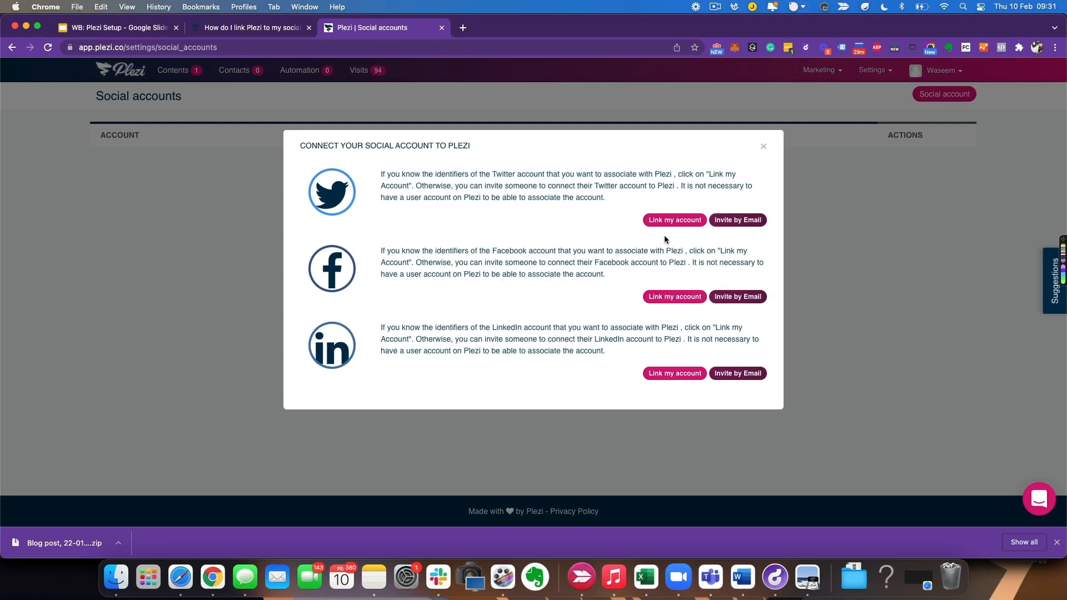
left_click(666, 222)
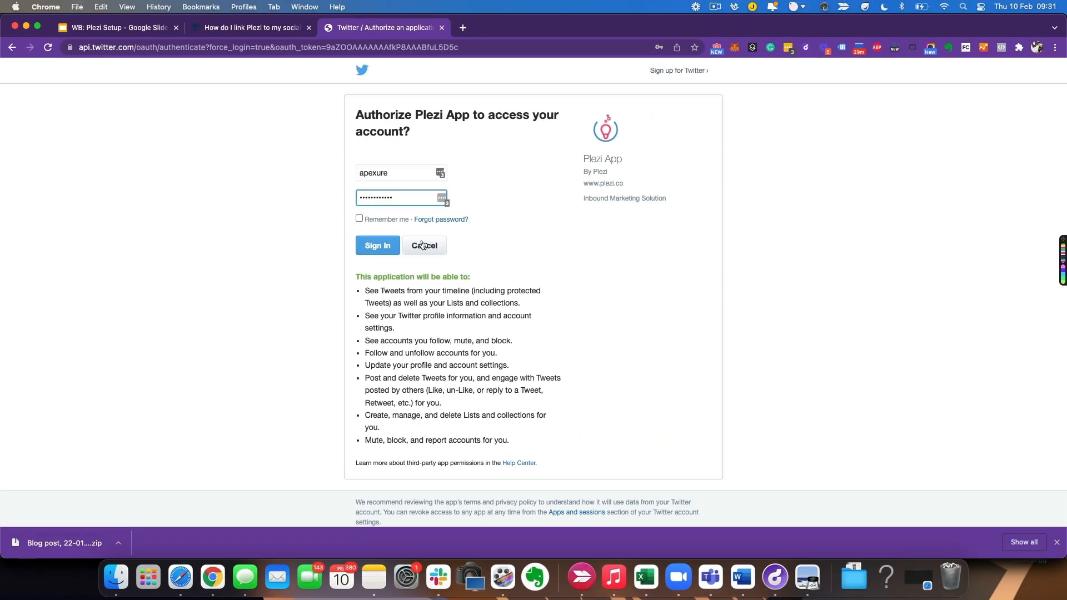
left_click(378, 246)
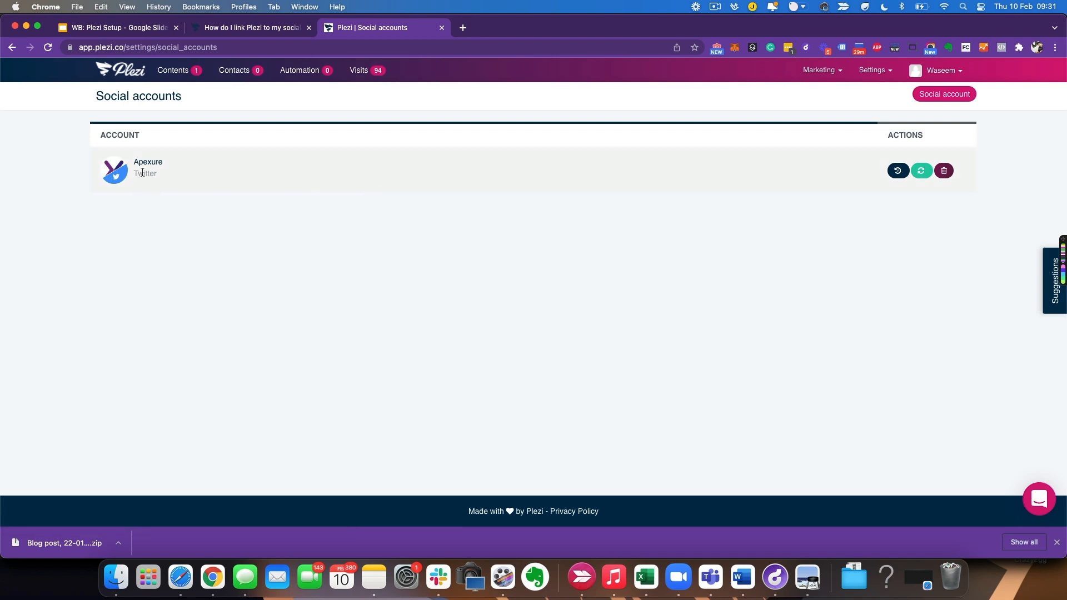
left_click(939, 95)
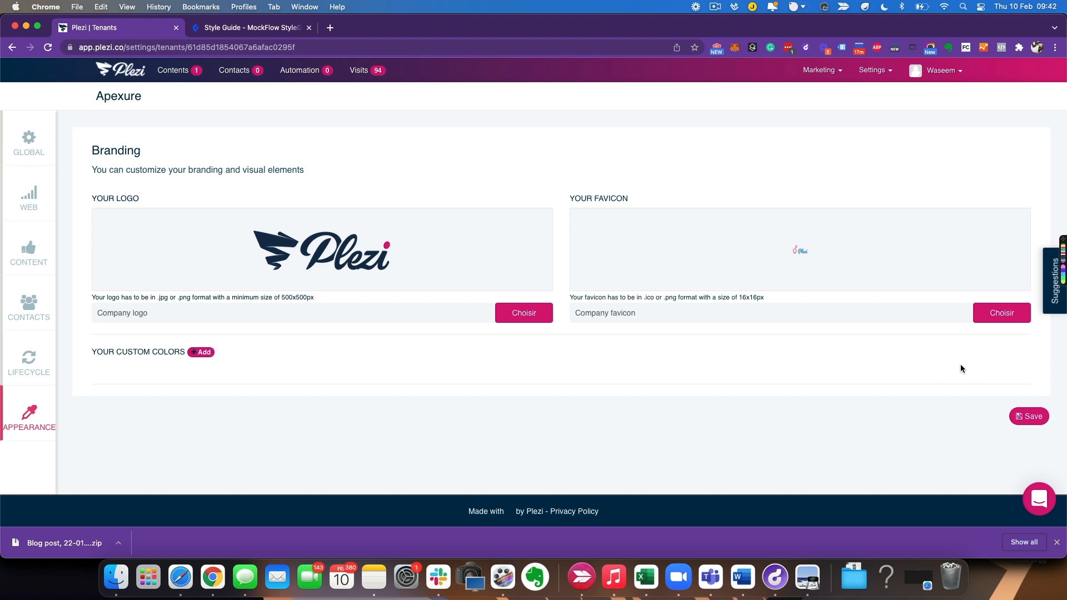
Start adding a custom brand color and copy the pigment indigo hex code from the MockFlow style guide.
left_click_drag(738, 299, 764, 298)
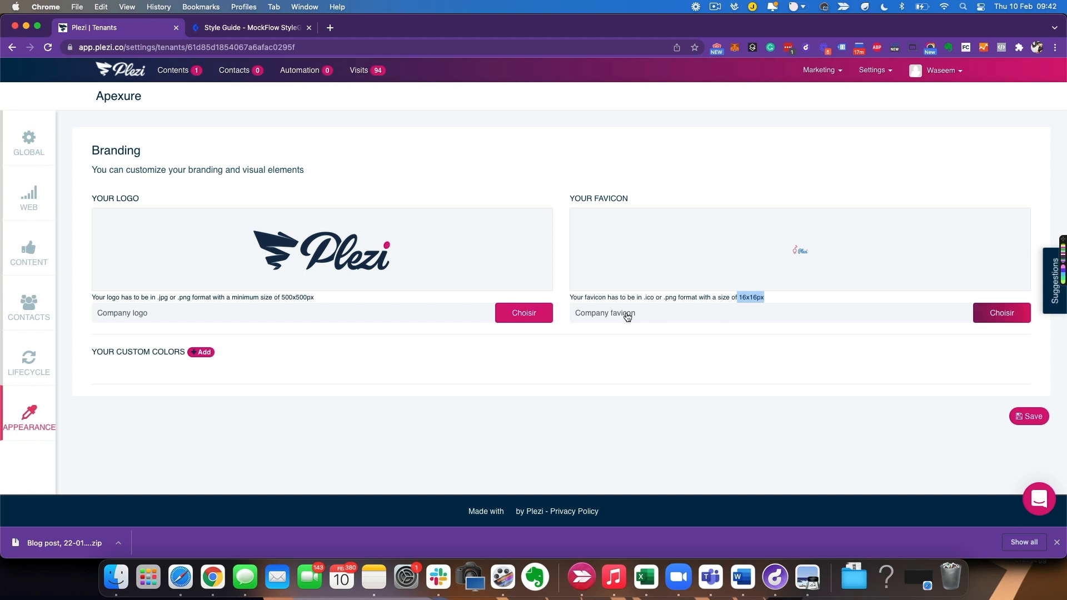
left_click(201, 359)
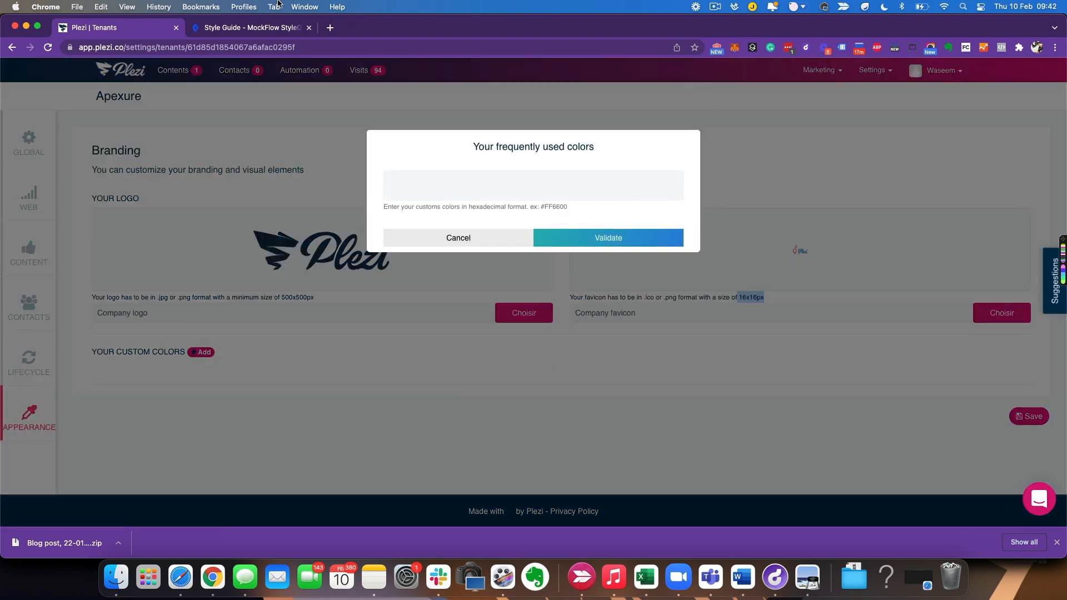
left_click(274, 27)
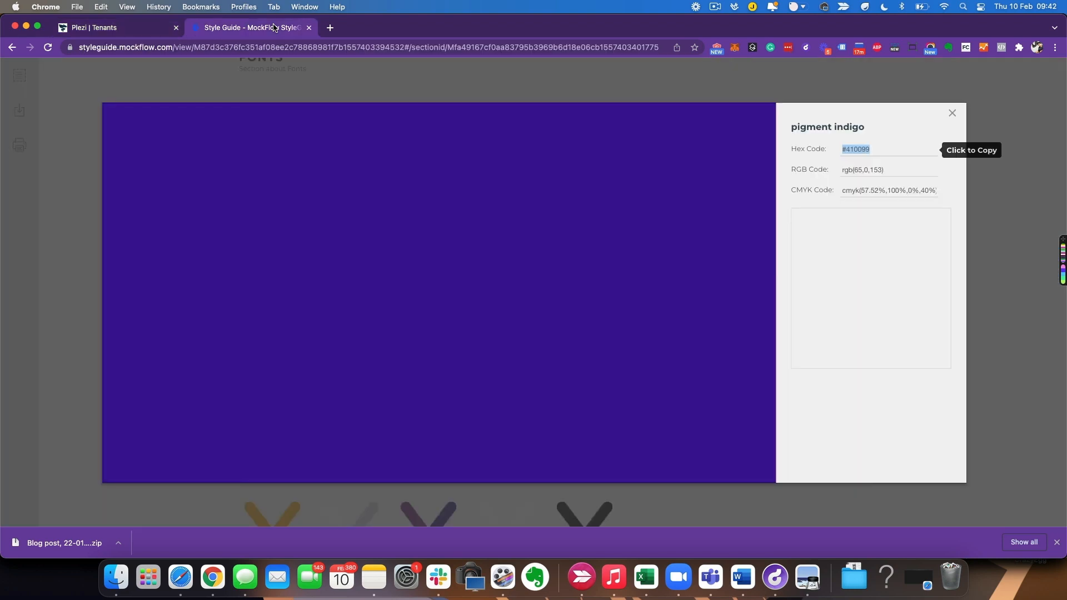
left_click(952, 113)
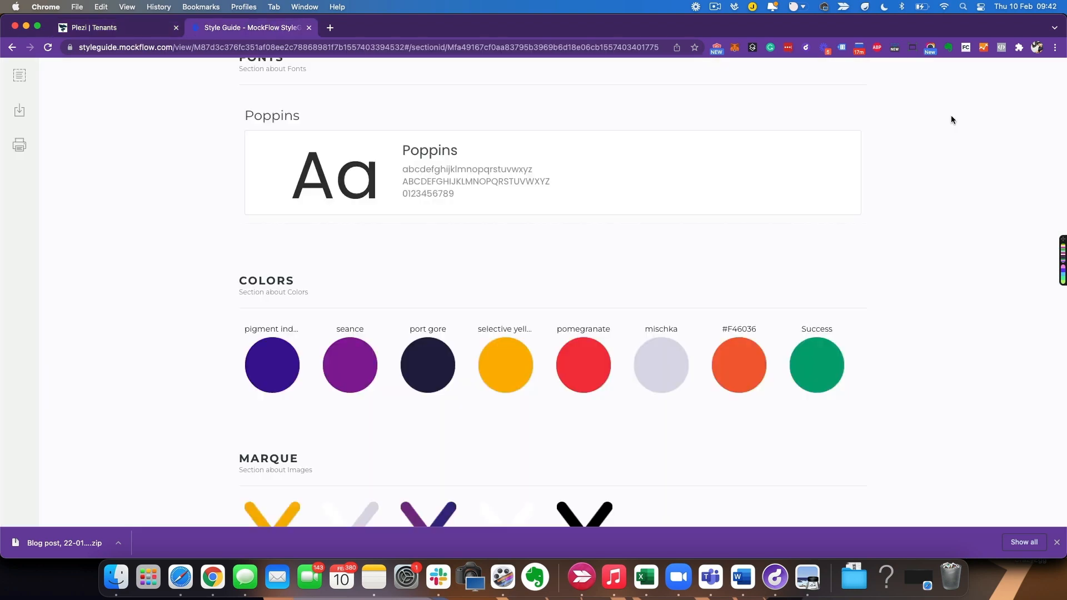
scroll(642, 238, "up", 2)
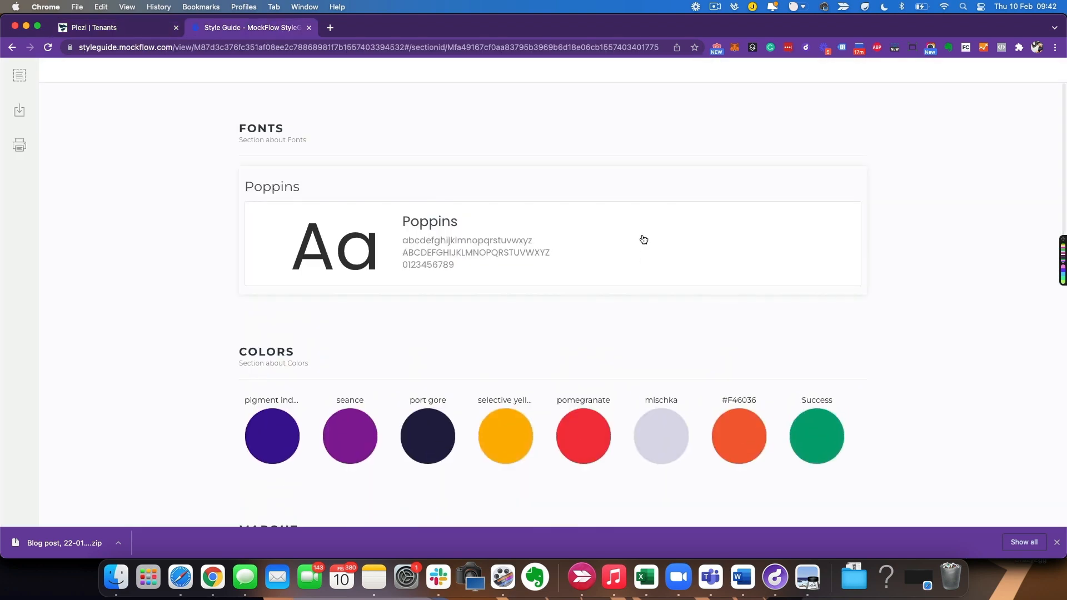
left_click(271, 438)
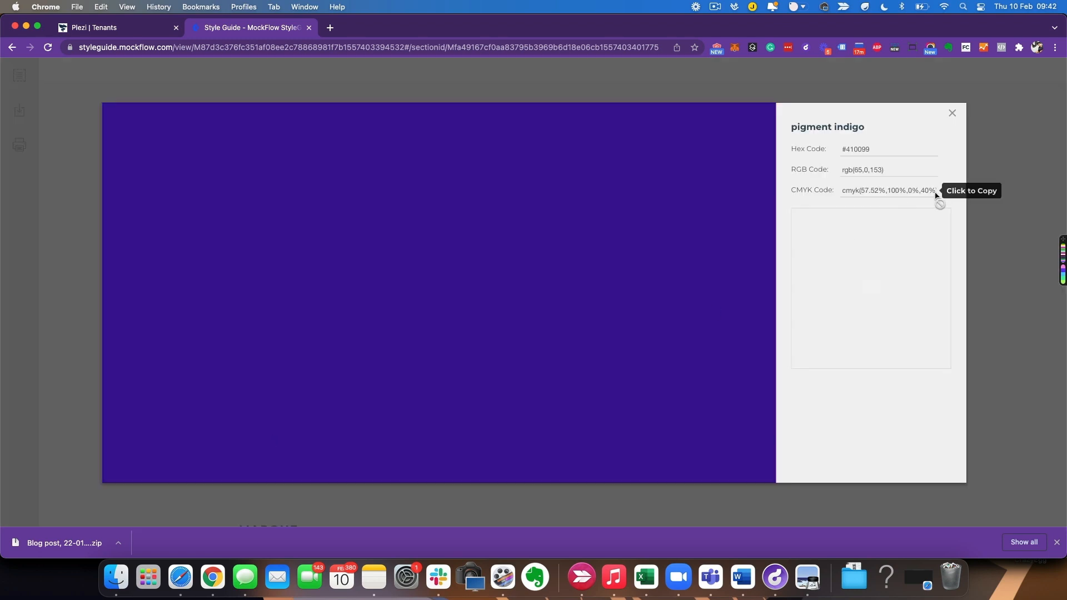
left_click(857, 152)
key("super+c")
Return to Plezi's branding settings and add #410099 as a custom color.
left_click(150, 29)
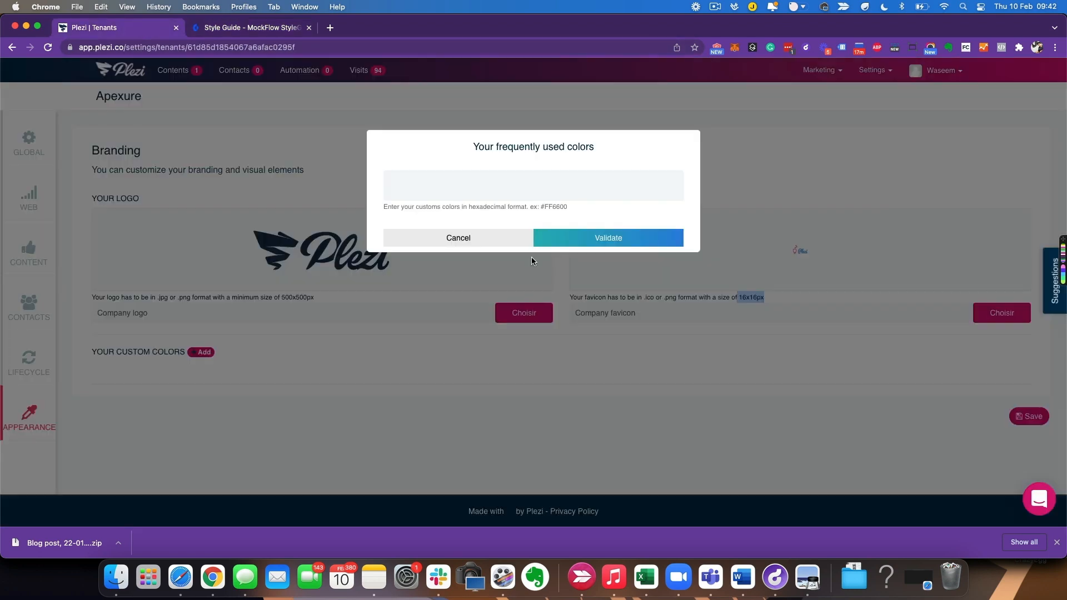
left_click(532, 196)
key("super+v")
left_click(591, 239)
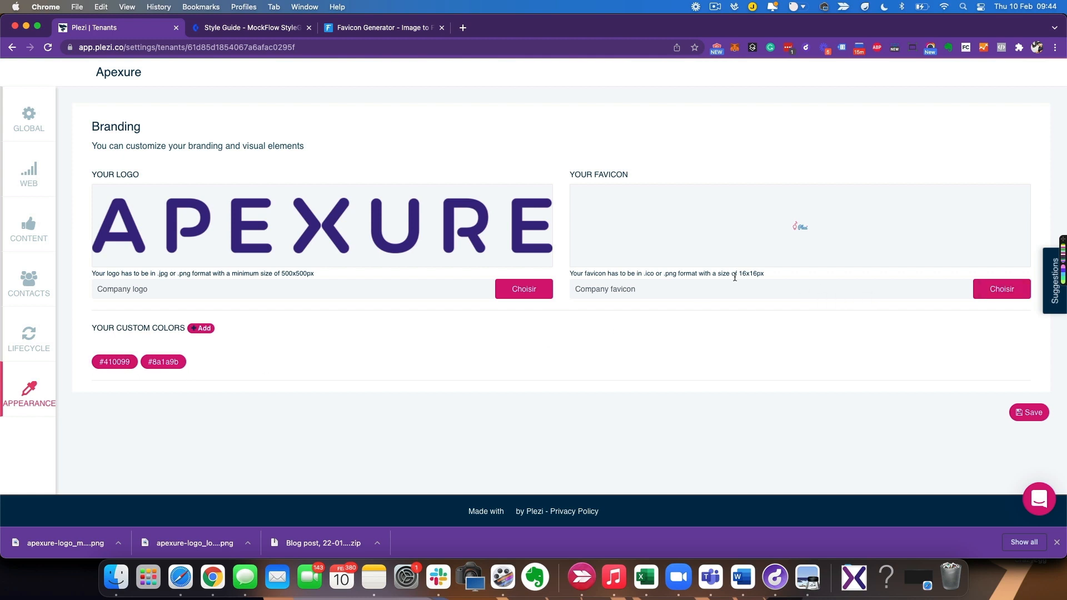
Switch to the favicon.io converter, generate a favicon from the downloaded apexure-logo_marque-one.png, and download the result.
left_click(405, 29)
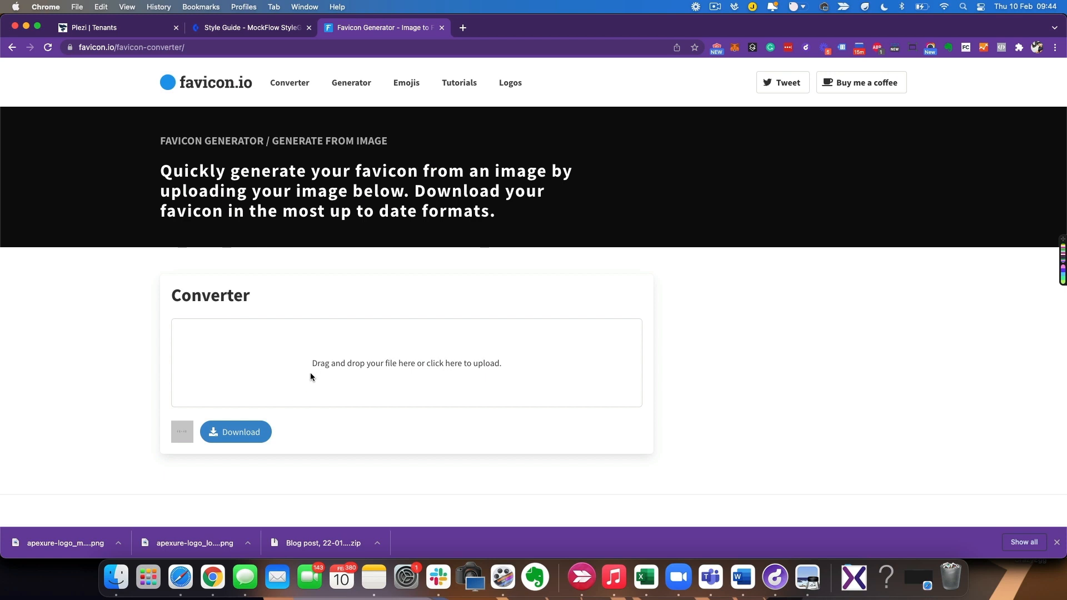
left_click_drag(65, 543, 363, 365)
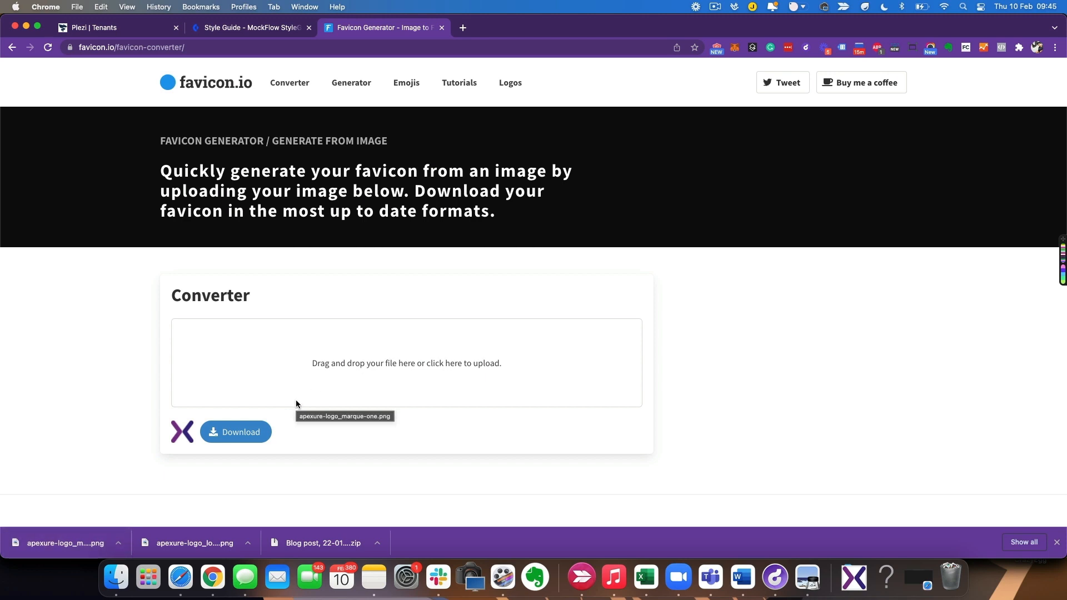
left_click(236, 434)
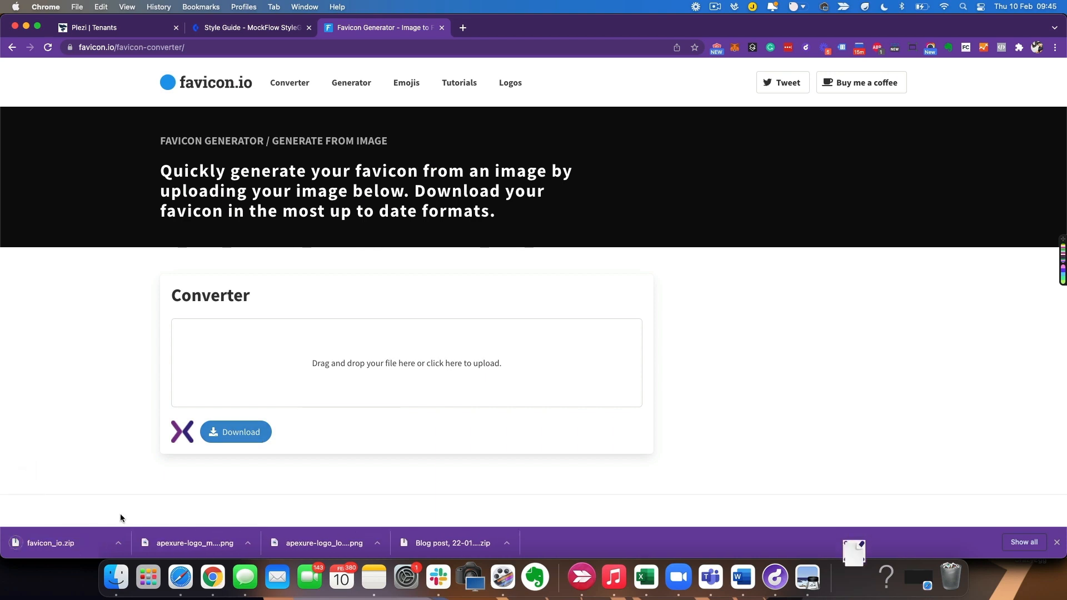
Extract the downloaded favicon_io.zip and preview favicon.ico in the extracted folder.
left_click(69, 544)
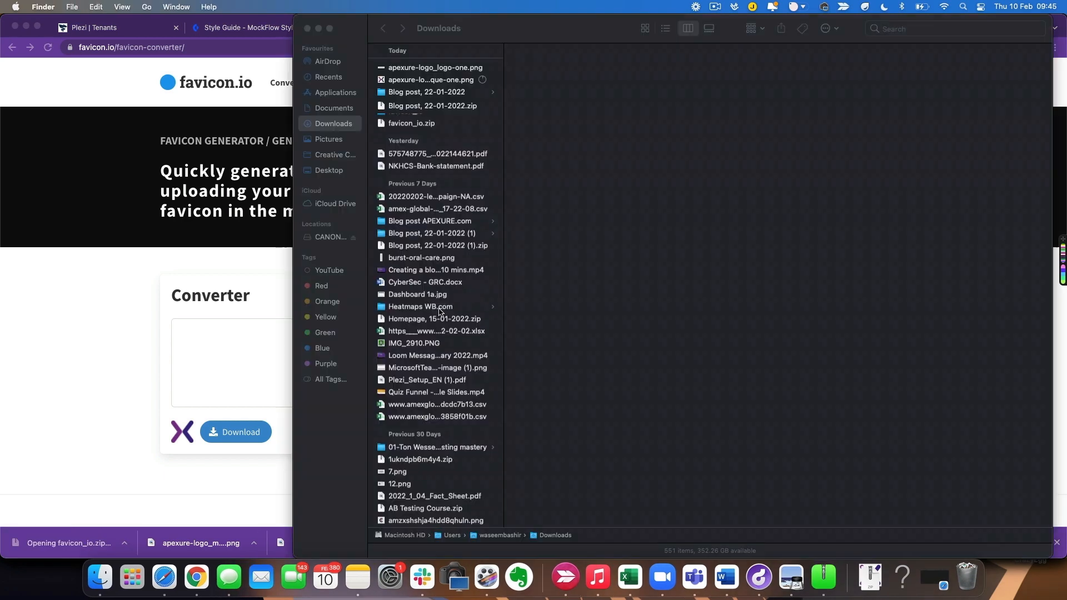
left_click(560, 140)
left_click(561, 129)
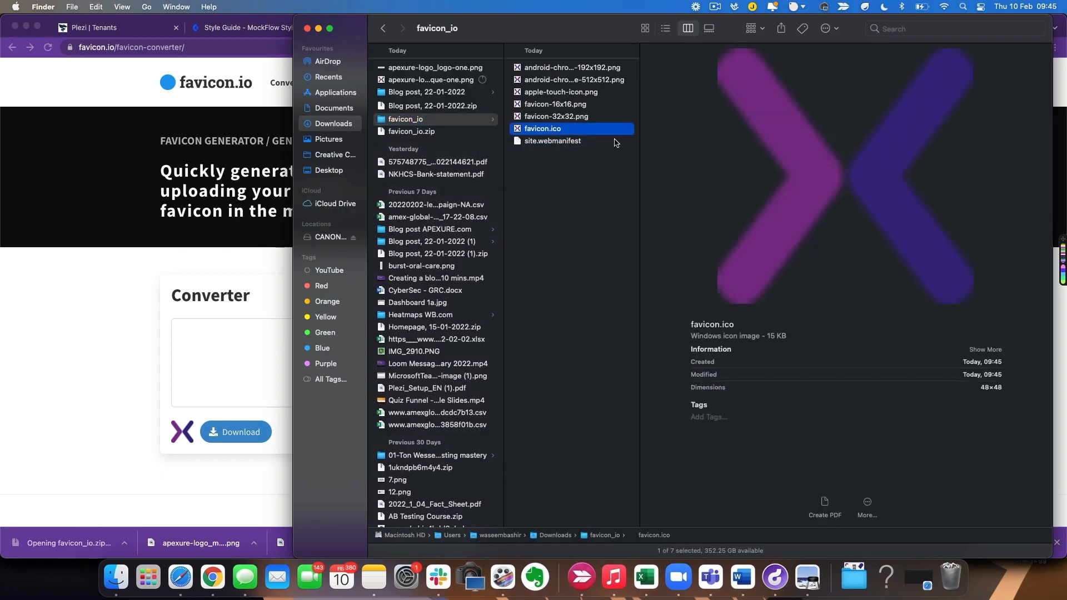
Return to Plezi's branding settings, upload favicon.ico from the favicon_io folder as the company favicon, and save the branding.
left_click(256, 66)
left_click(124, 27)
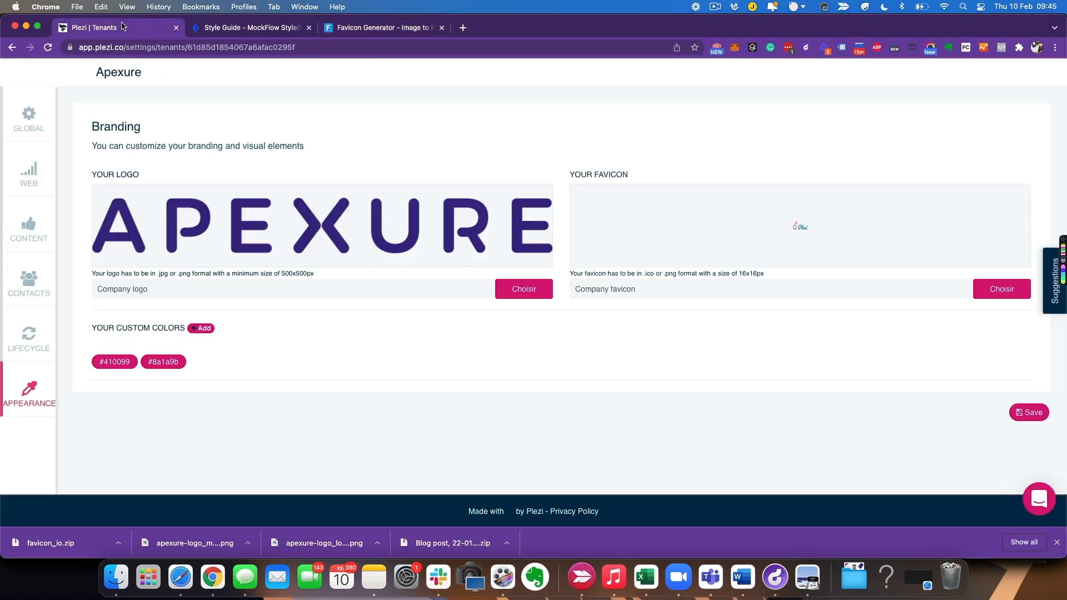
left_click(992, 294)
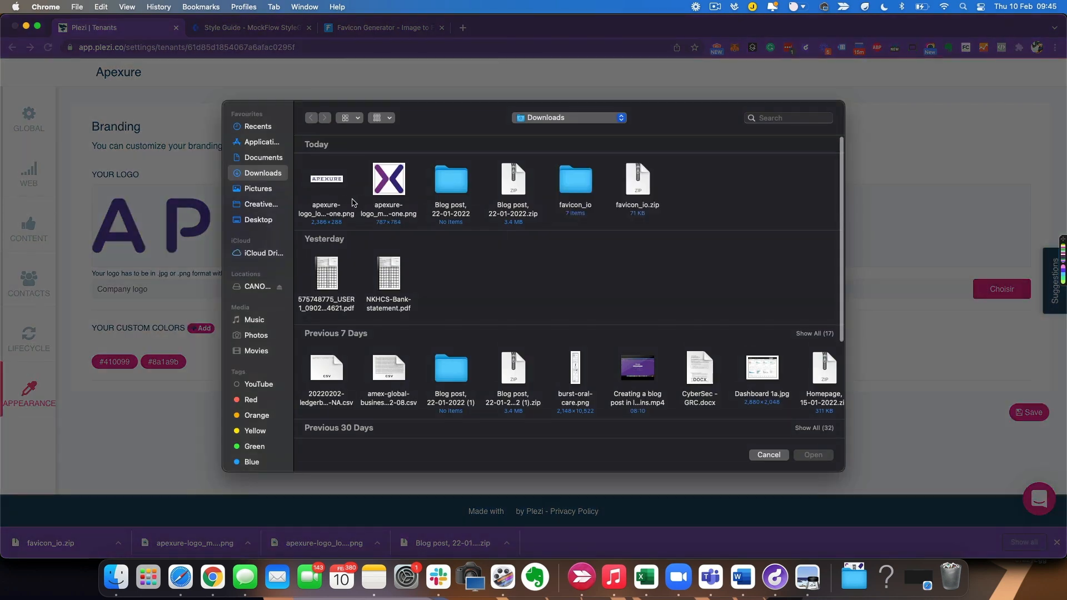
double_click(557, 204)
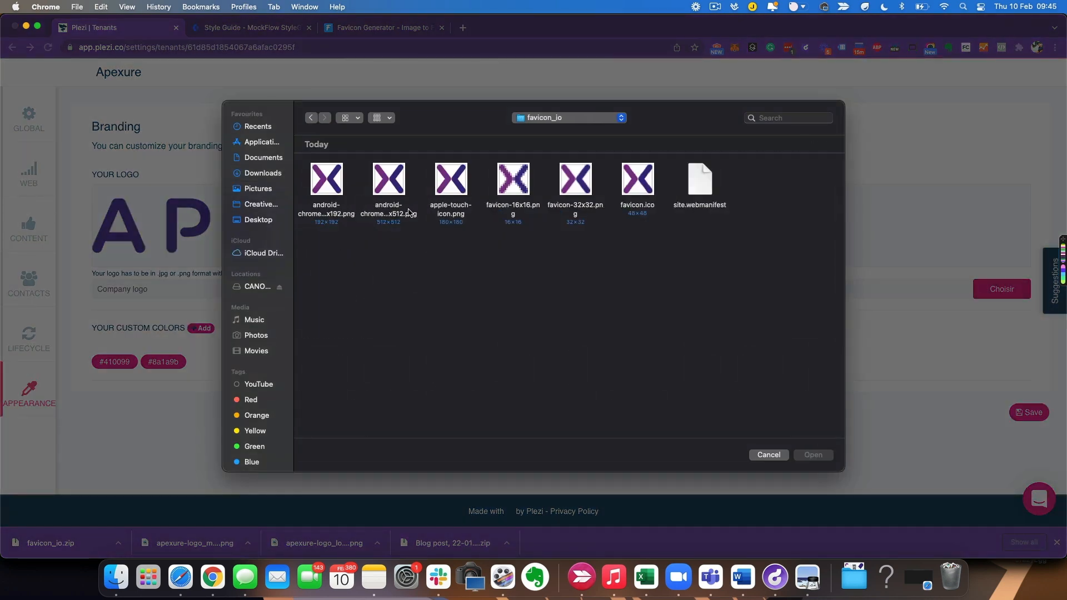
double_click(638, 180)
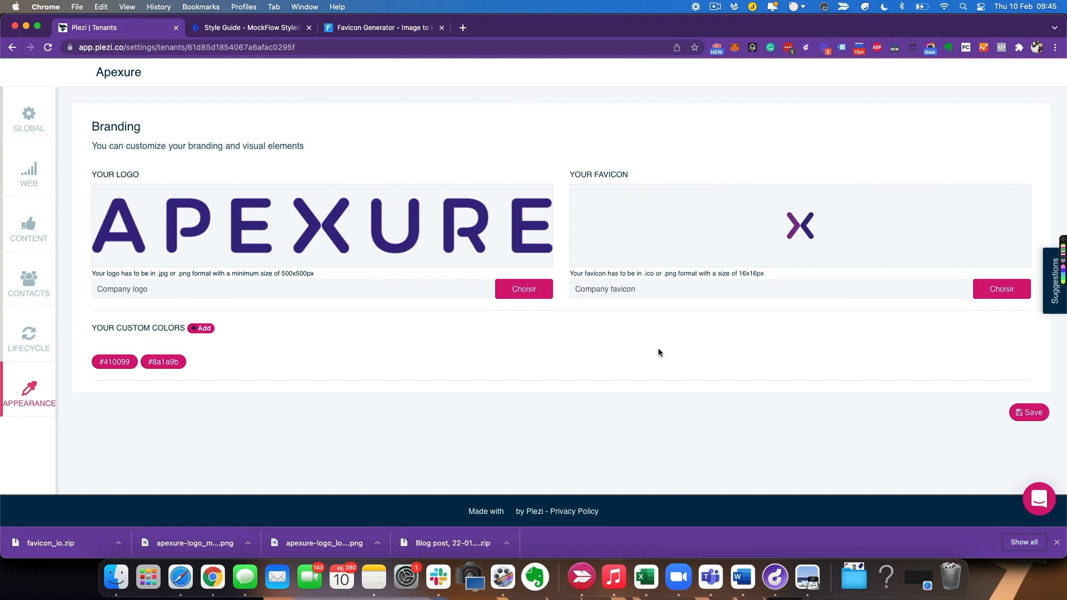
left_click(1028, 414)
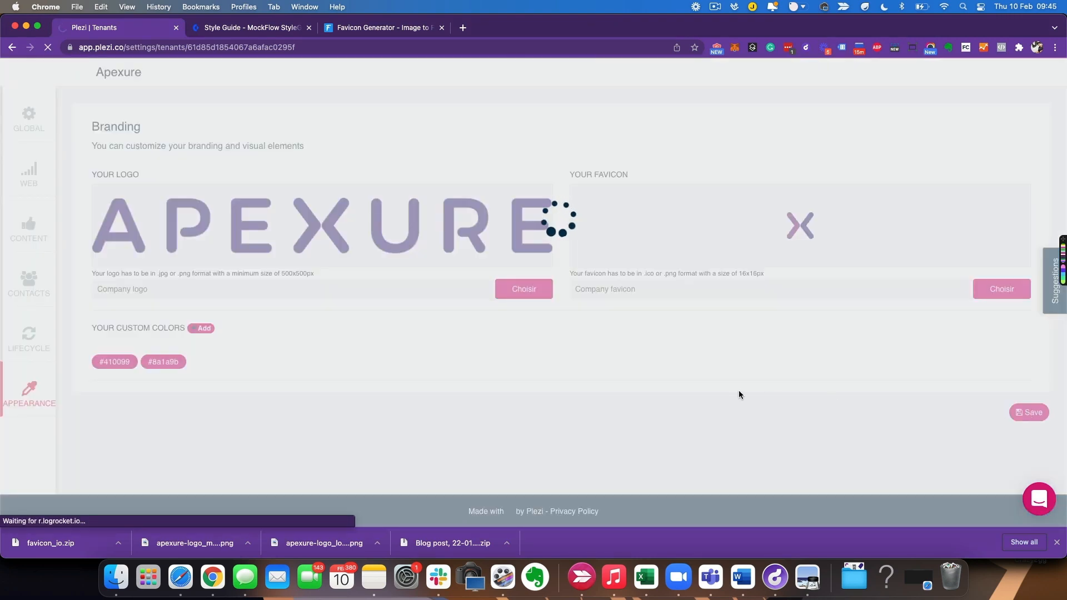